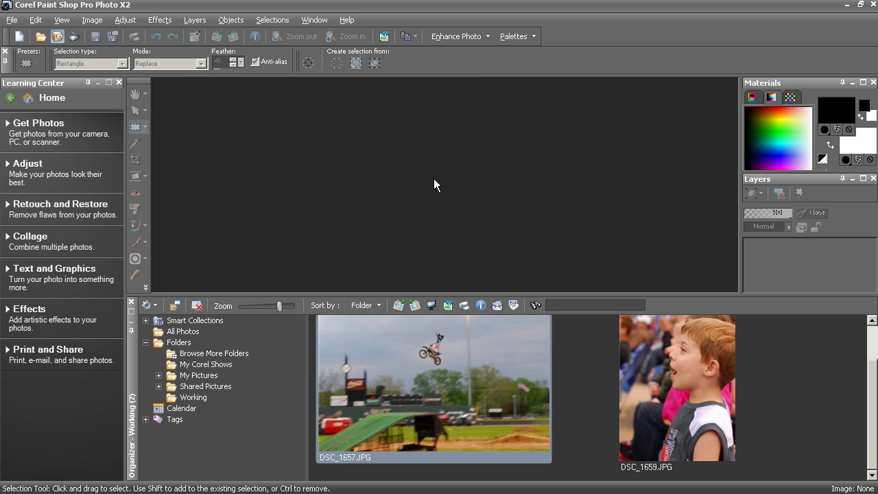
Step: Open DSC_1657 and DSC_1659, hide the Organizer, and place the boy photo's window beside the rider photo
{"action": "double_click", "coordinate": [489, 380]}
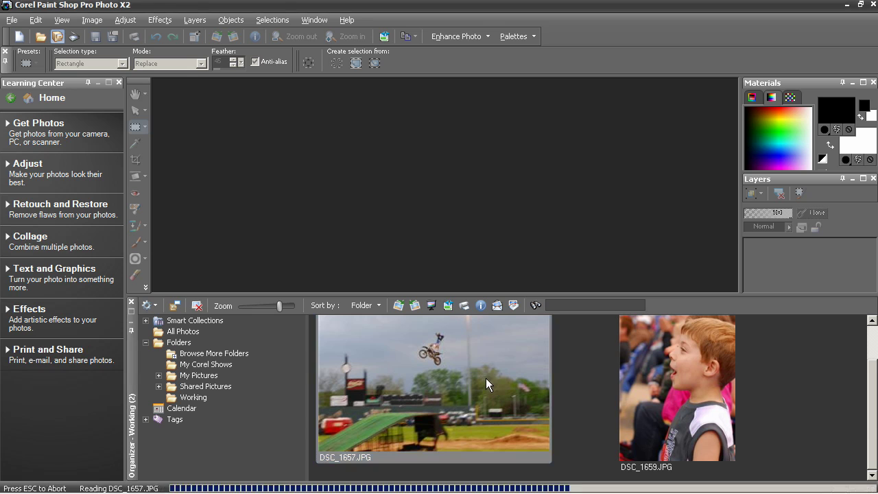
{"action": "double_click", "coordinate": [705, 396]}
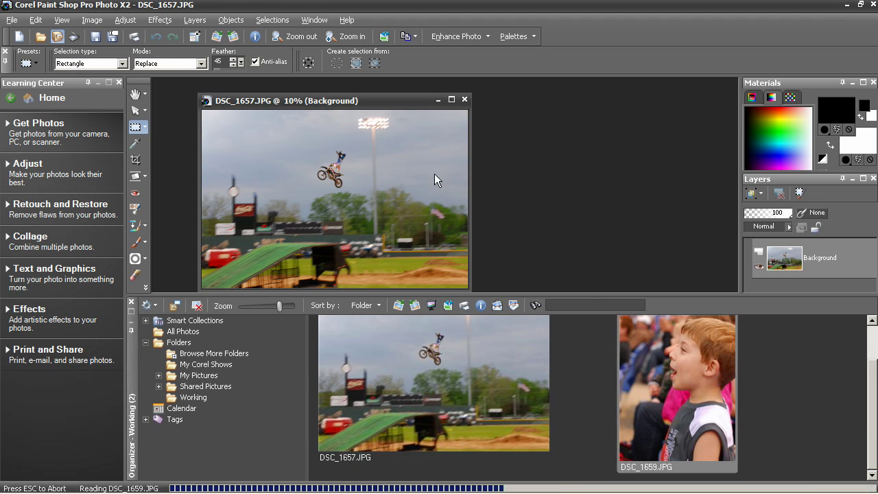
{"action": "left_click_drag", "start_coordinate": [285, 89], "coordinate": [612, 89]}
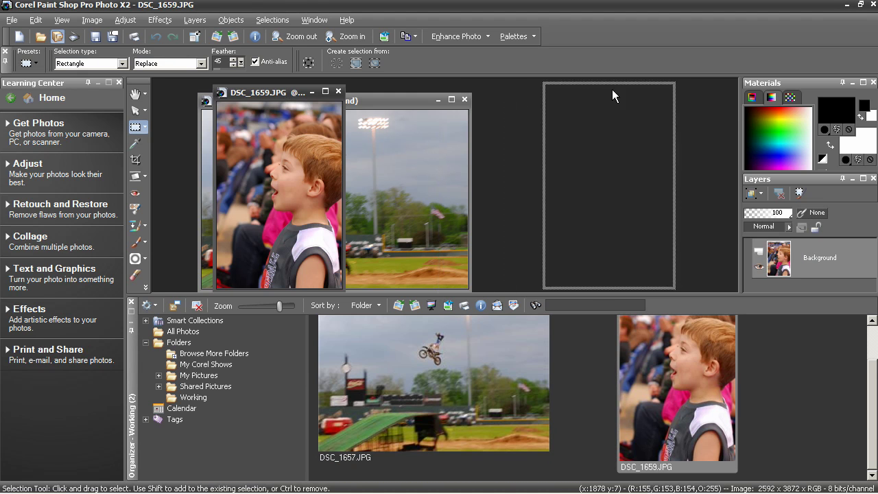
{"action": "left_click", "coordinate": [132, 302]}
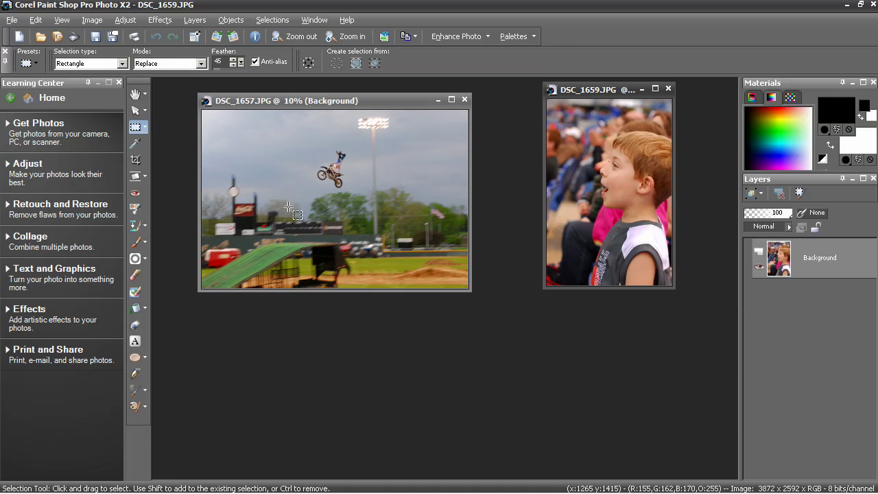
{"action": "left_click_drag", "start_coordinate": [595, 90], "coordinate": [551, 99]}
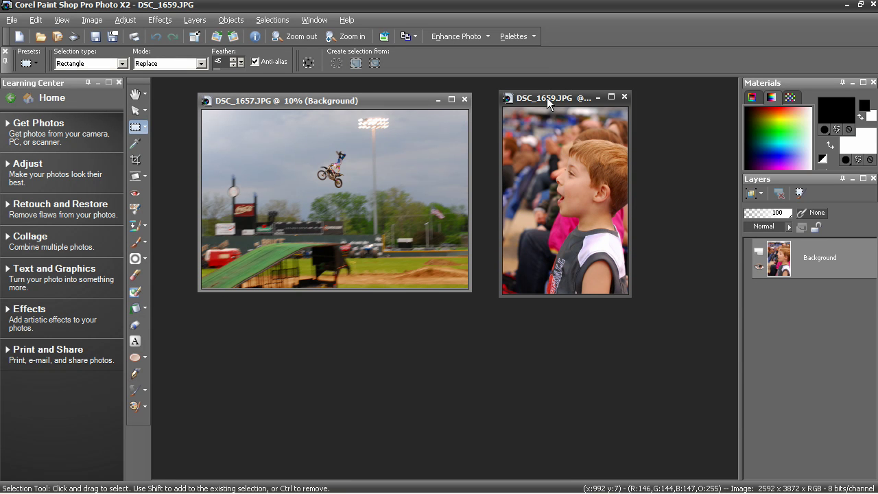
{"action": "left_click_drag", "start_coordinate": [554, 98], "coordinate": [572, 97]}
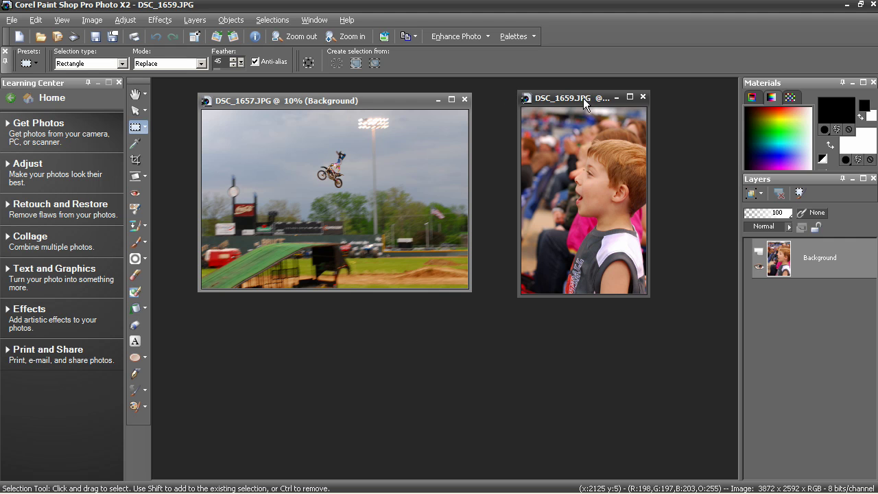
Step: Select all of the DSC_1659 boy photo and copy it
{"action": "left_click", "coordinate": [267, 21]}
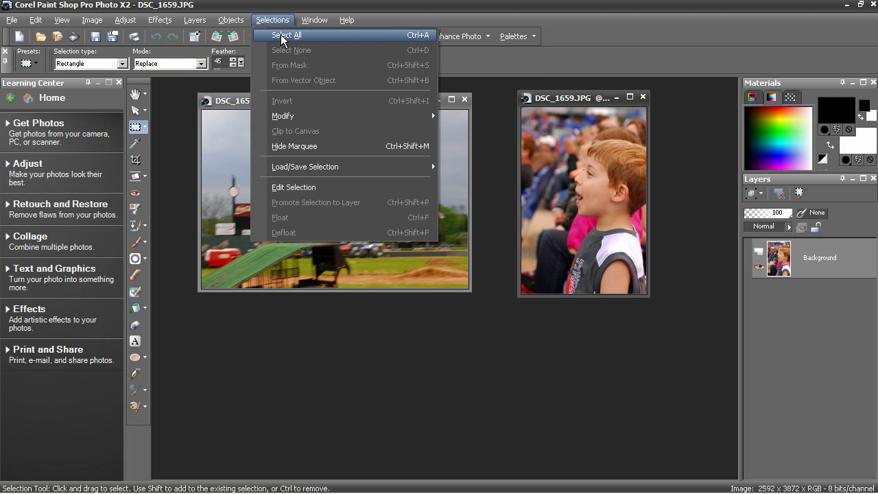
{"action": "left_click", "coordinate": [286, 35]}
{"action": "left_click", "coordinate": [43, 21]}
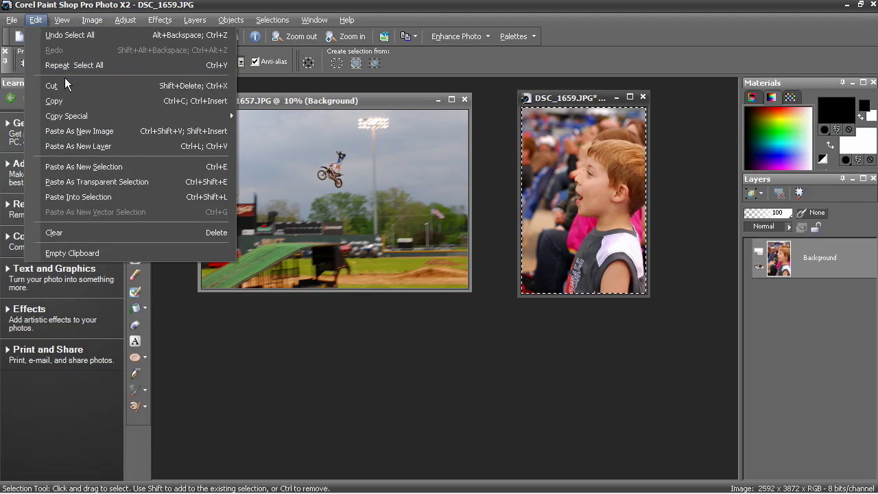
{"action": "left_click", "coordinate": [68, 100]}
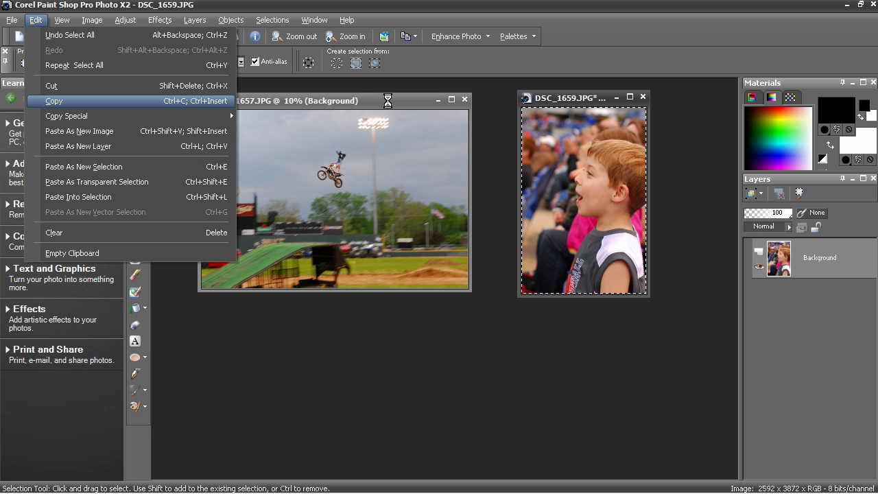
Step: Paste it into DSC_1657 as new layer Raster 1, then close DSC_1659 without saving
{"action": "left_click", "coordinate": [387, 101]}
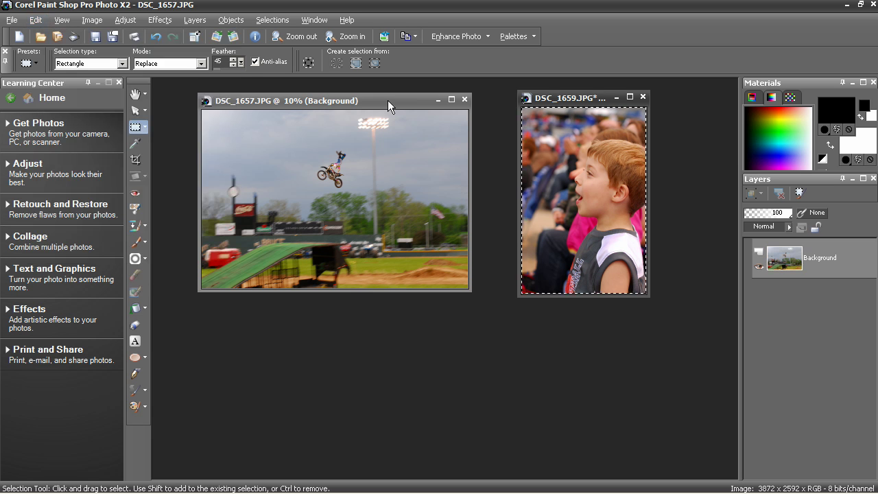
{"action": "left_click", "coordinate": [36, 20]}
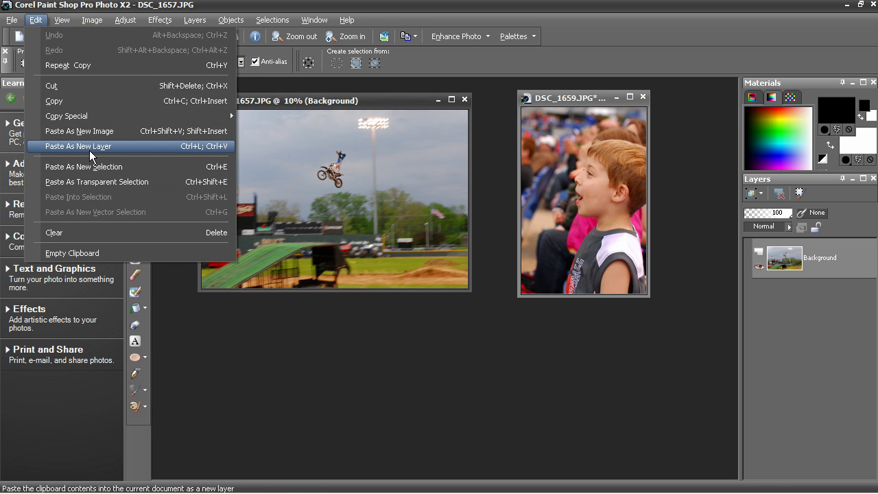
{"action": "left_click", "coordinate": [93, 146]}
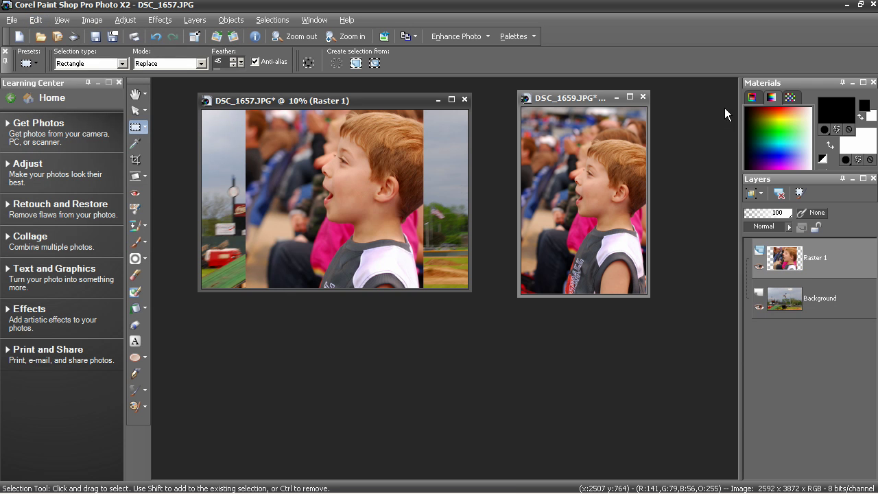
{"action": "left_click", "coordinate": [645, 96]}
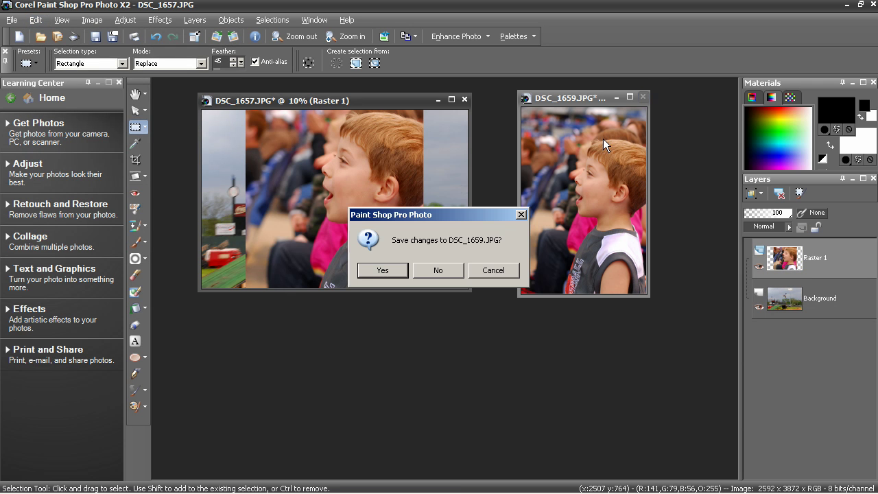
{"action": "left_click", "coordinate": [438, 270]}
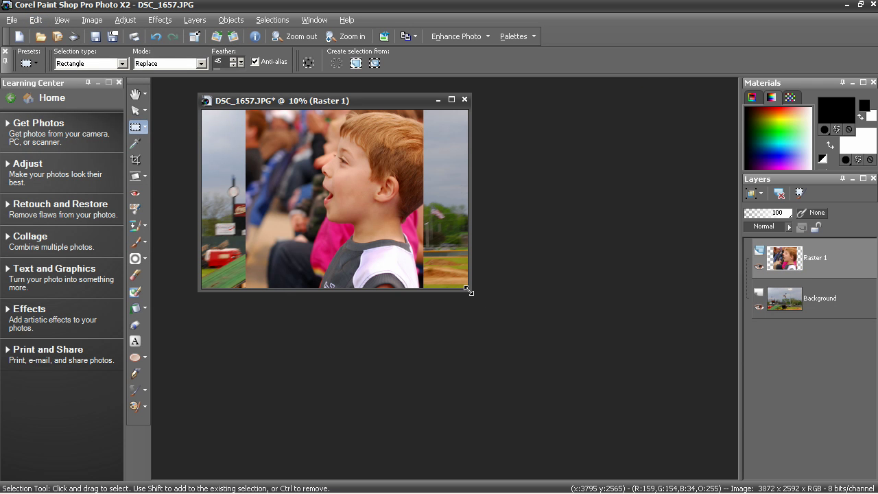
Step: With the Pick tool, move Raster 1 right and scale it down to 78.28%
{"action": "left_click_drag", "start_coordinate": [466, 288], "coordinate": [673, 424]}
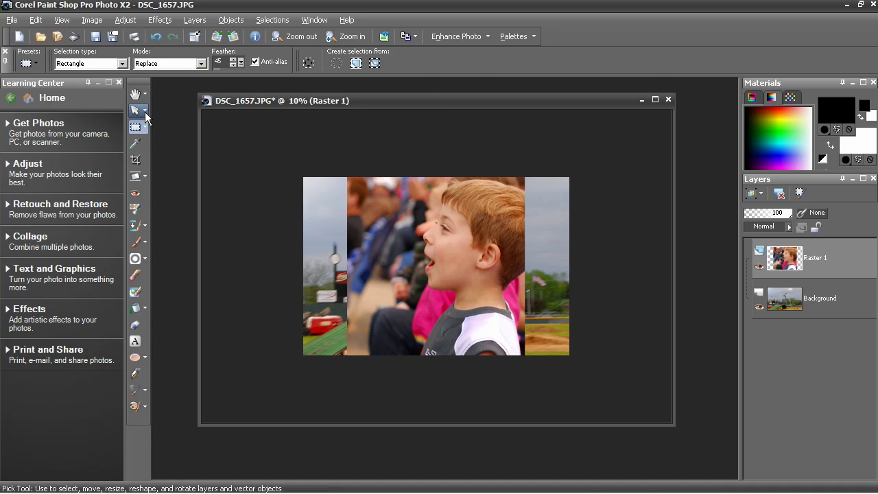
{"action": "left_click", "coordinate": [140, 112]}
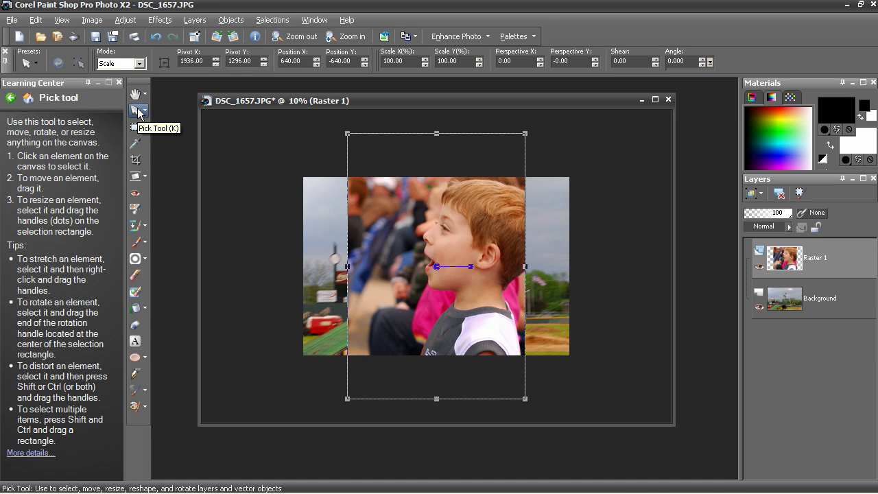
{"action": "left_click_drag", "start_coordinate": [446, 198], "coordinate": [507, 200]}
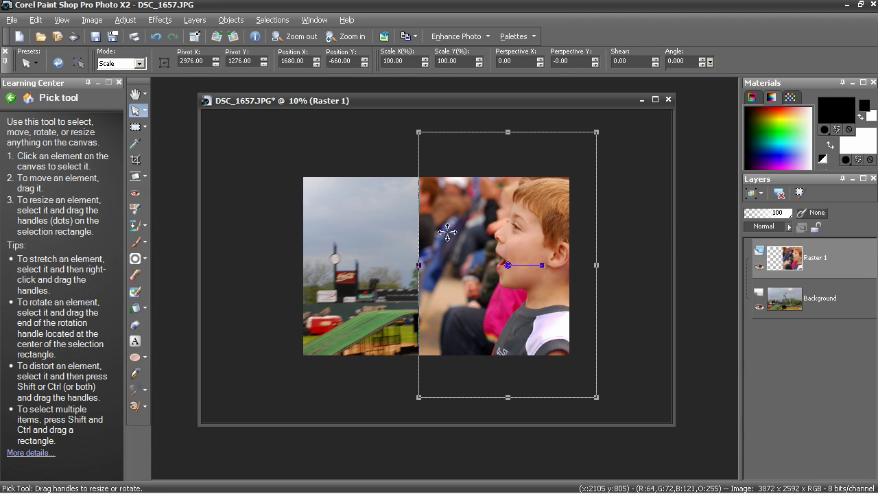
{"action": "left_click_drag", "start_coordinate": [418, 131], "coordinate": [455, 172]}
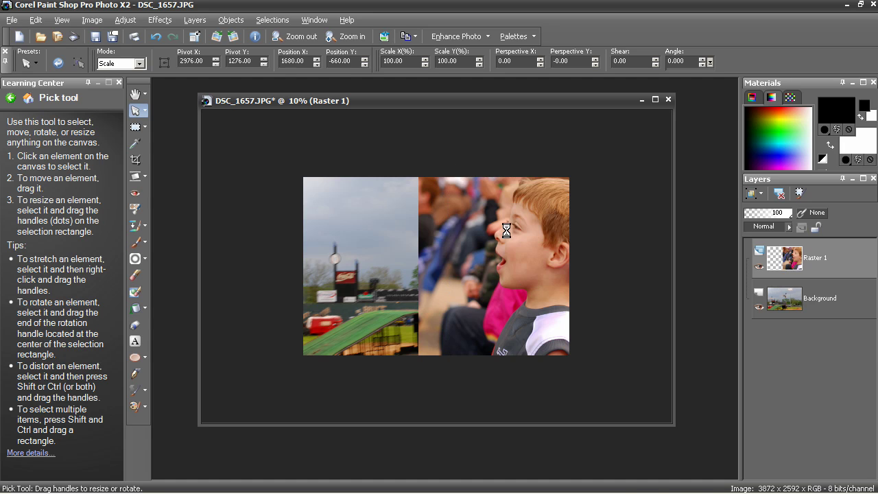
{"action": "left_click_drag", "start_coordinate": [544, 234], "coordinate": [540, 222]}
{"action": "left_click_drag", "start_coordinate": [445, 164], "coordinate": [466, 172]}
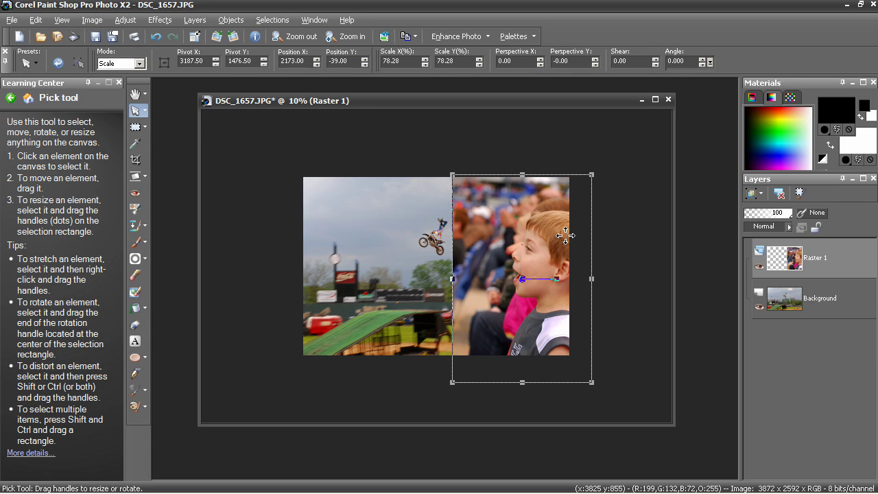
{"action": "left_click", "coordinate": [135, 128]}
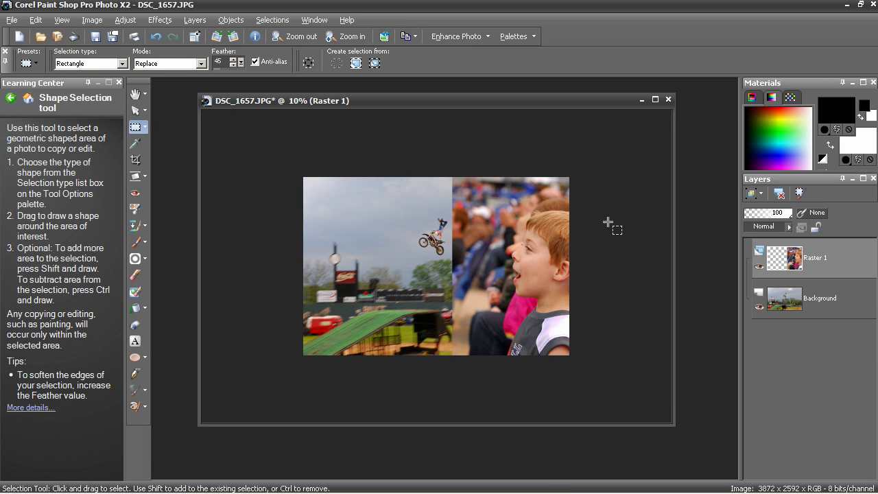
{"action": "left_click", "coordinate": [194, 21]}
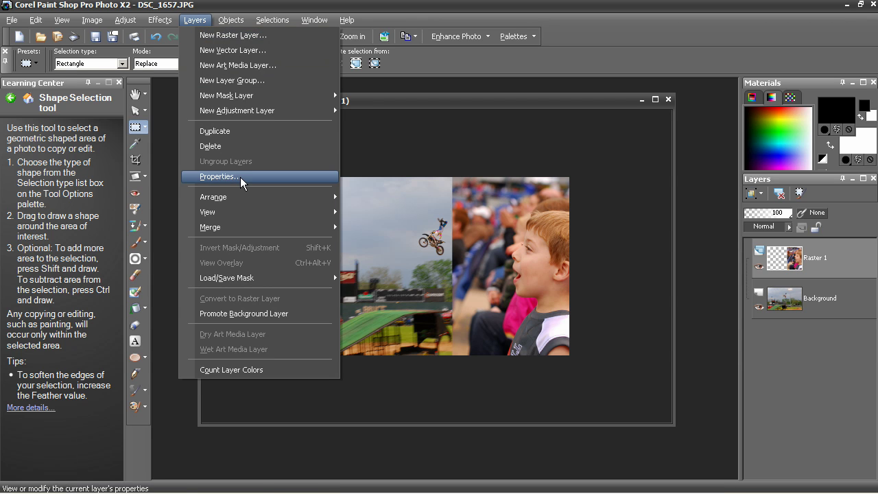
{"action": "mouse_move", "coordinate": [247, 96]}
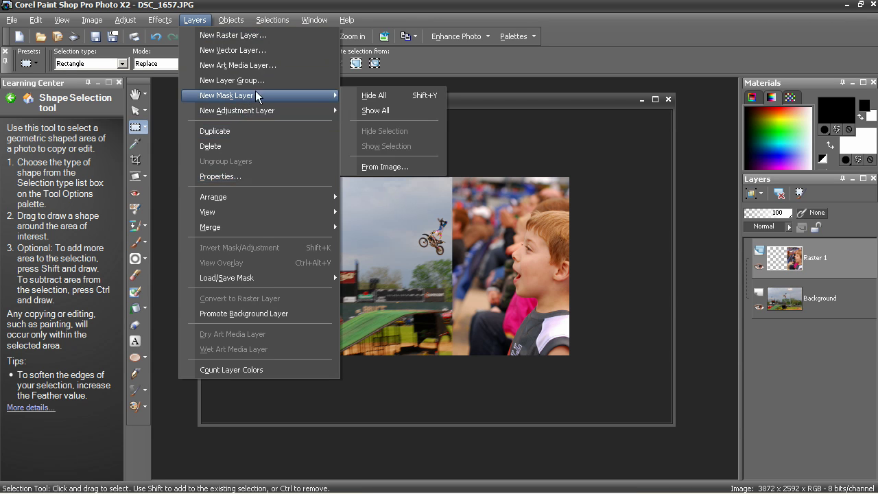
{"action": "left_click", "coordinate": [384, 111]}
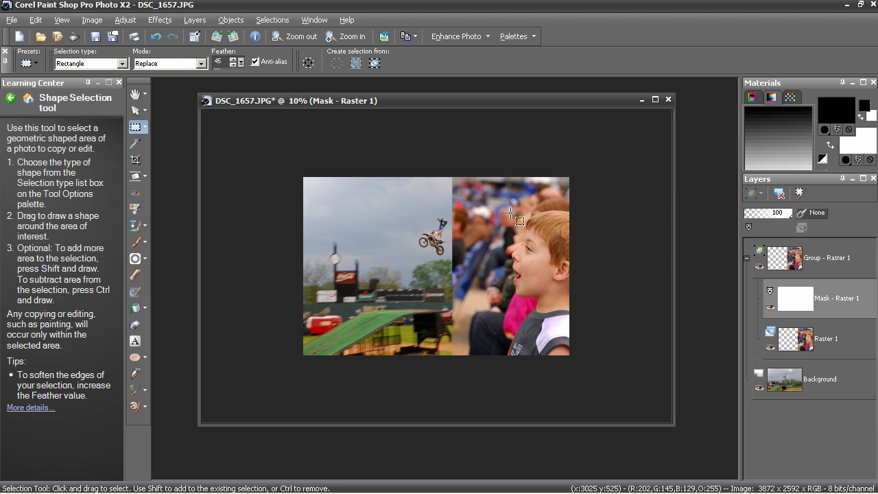
{"action": "mouse_move", "coordinate": [806, 296]}
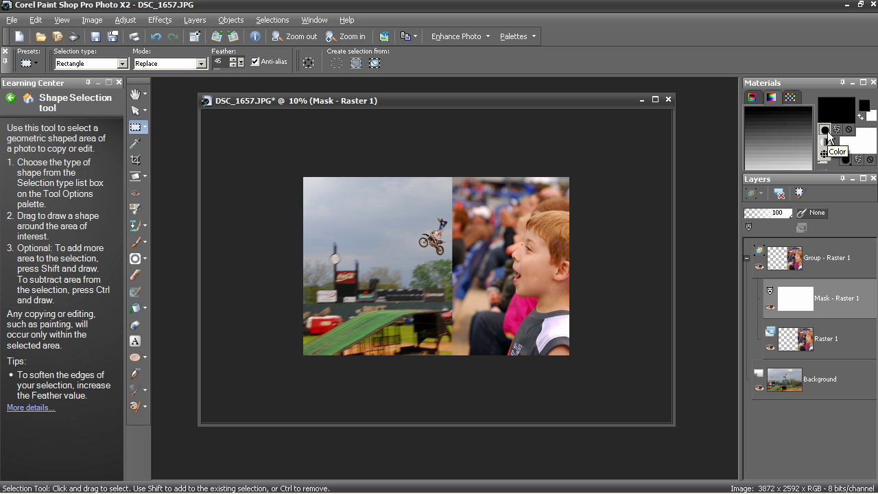
Step: Set the foreground to an inverted Black-white linear gradient at 270° with 0 repeats
{"action": "left_click", "coordinate": [825, 142]}
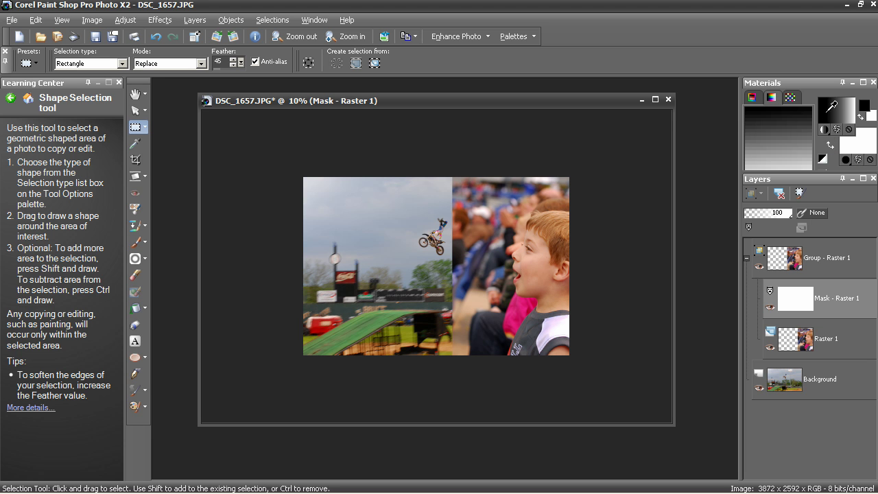
{"action": "left_click", "coordinate": [833, 109]}
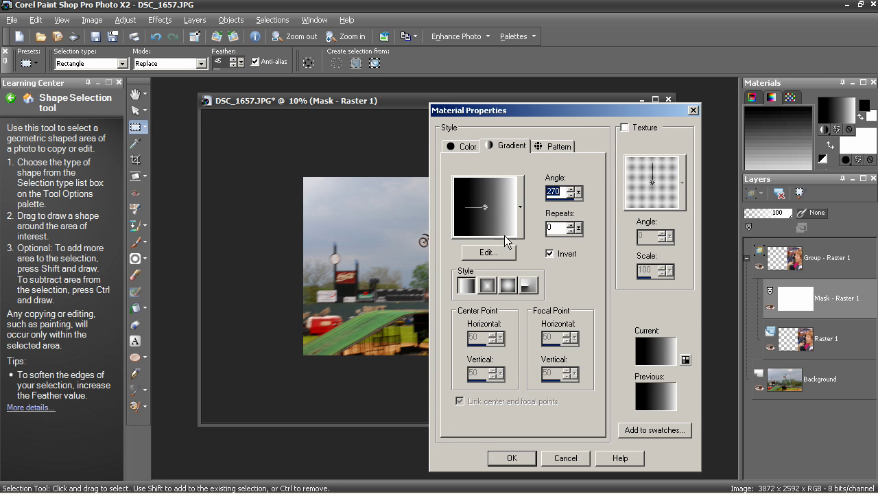
{"action": "left_click", "coordinate": [521, 215]}
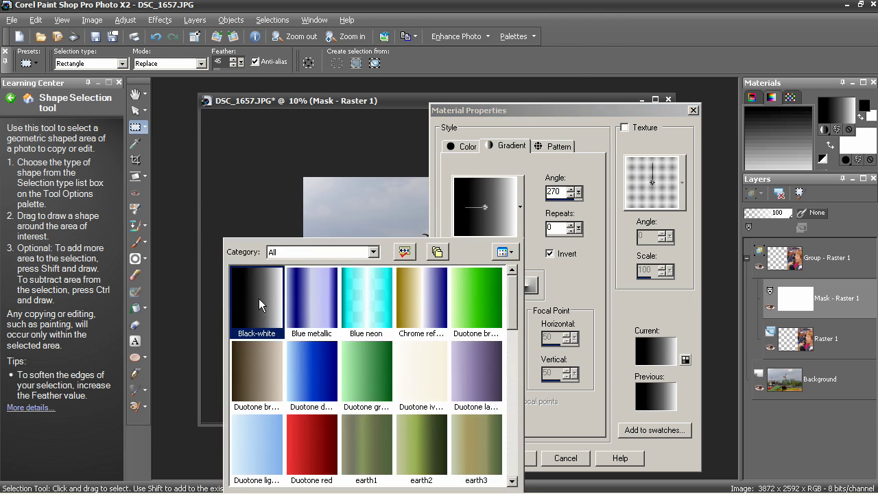
{"action": "left_click", "coordinate": [259, 299]}
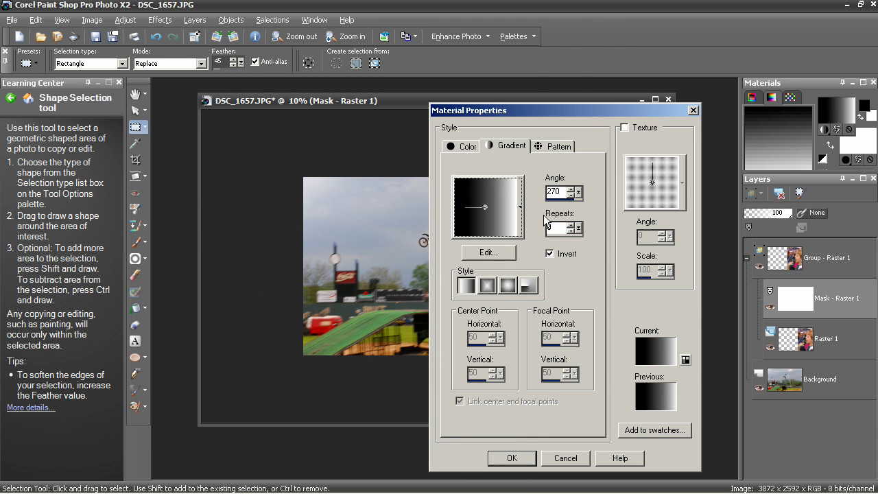
{"action": "left_click_drag", "start_coordinate": [578, 107], "coordinate": [673, 98]}
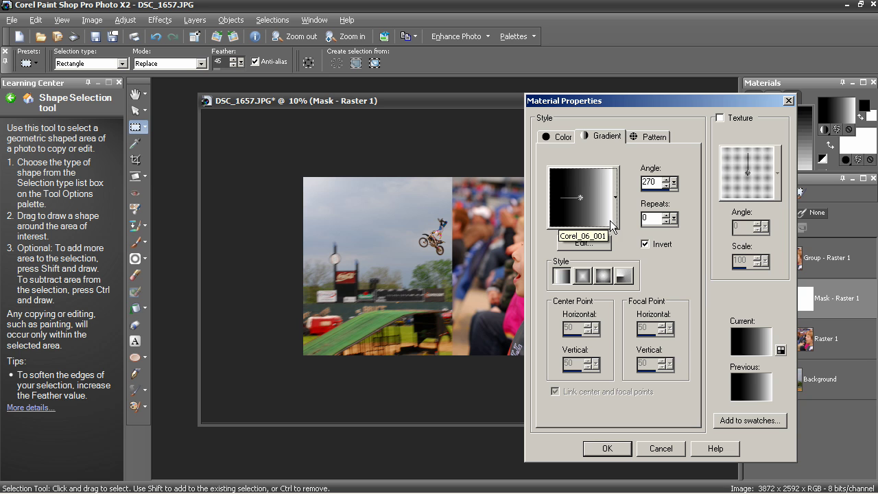
{"action": "left_click", "coordinate": [646, 244]}
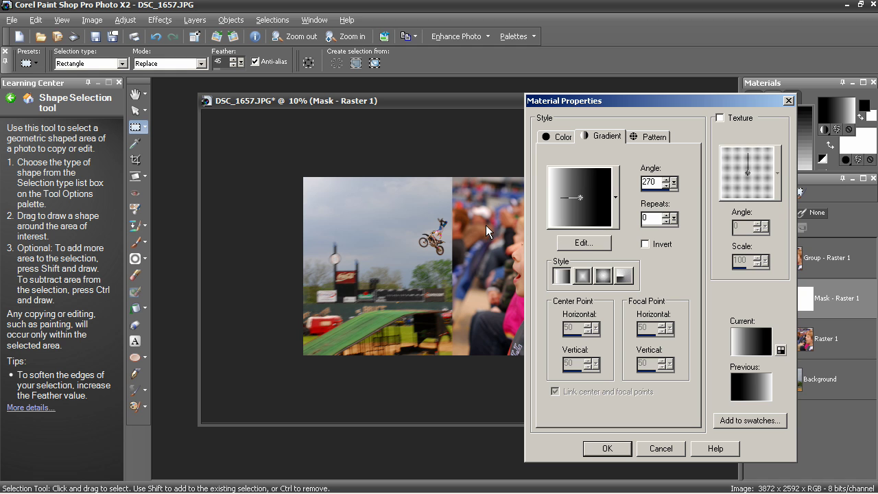
{"action": "left_click", "coordinate": [645, 244]}
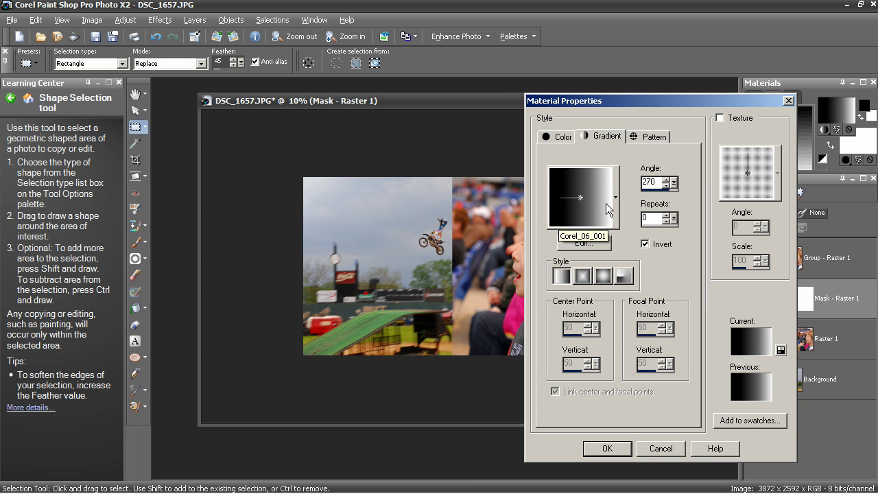
{"action": "left_click", "coordinate": [623, 448]}
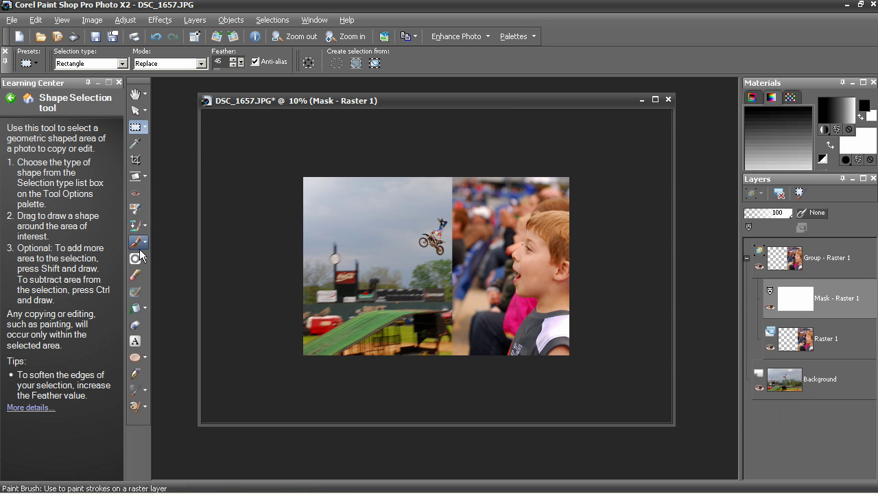
{"action": "left_click", "coordinate": [135, 309]}
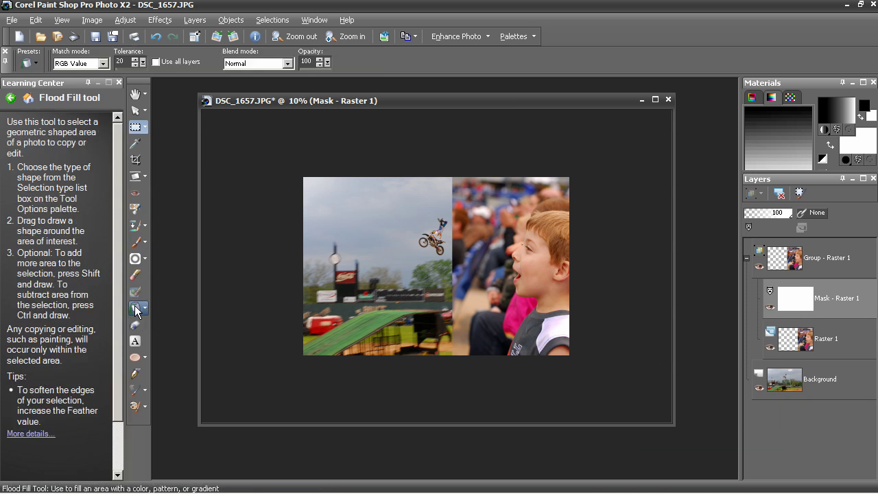
{"action": "left_click", "coordinate": [356, 245]}
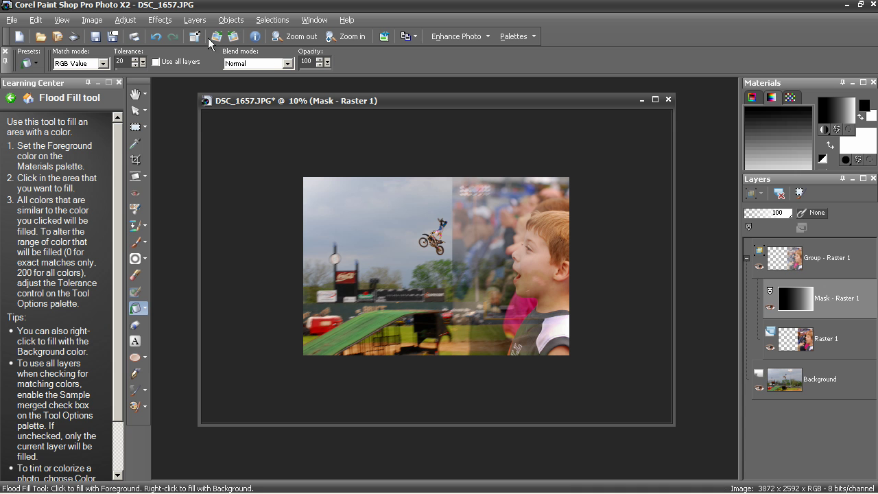
{"action": "left_click", "coordinate": [156, 36]}
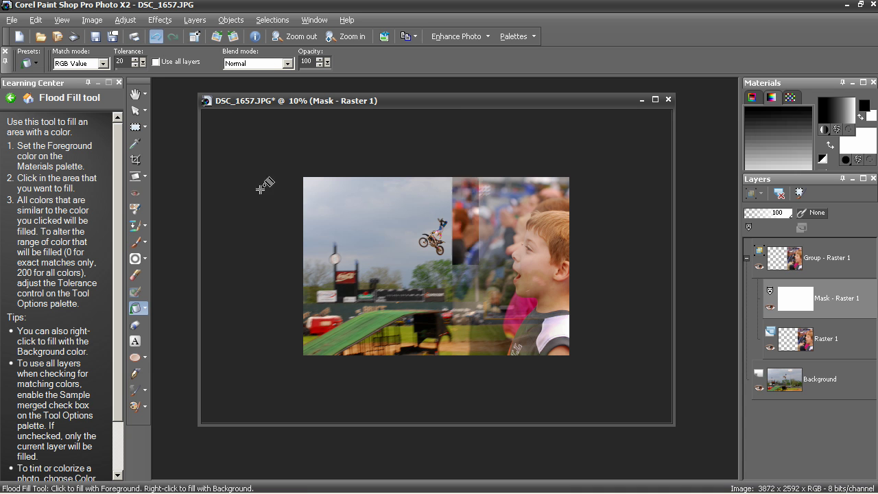
{"action": "left_click", "coordinate": [136, 127]}
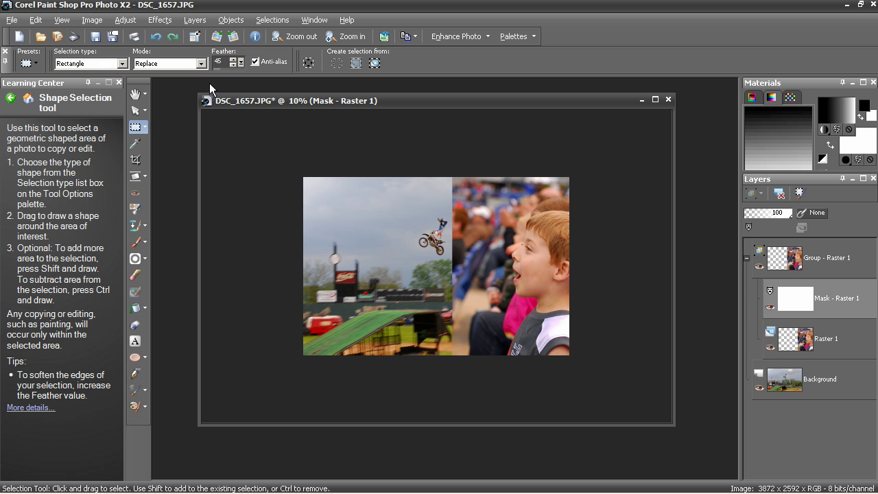
Step: With feather 0, select a thin vertical strip over the seam and flood-fill it with the gradient
{"action": "left_click_drag", "start_coordinate": [220, 61], "coordinate": [196, 62]}
{"action": "left_click_drag", "start_coordinate": [494, 176], "coordinate": [451, 360]}
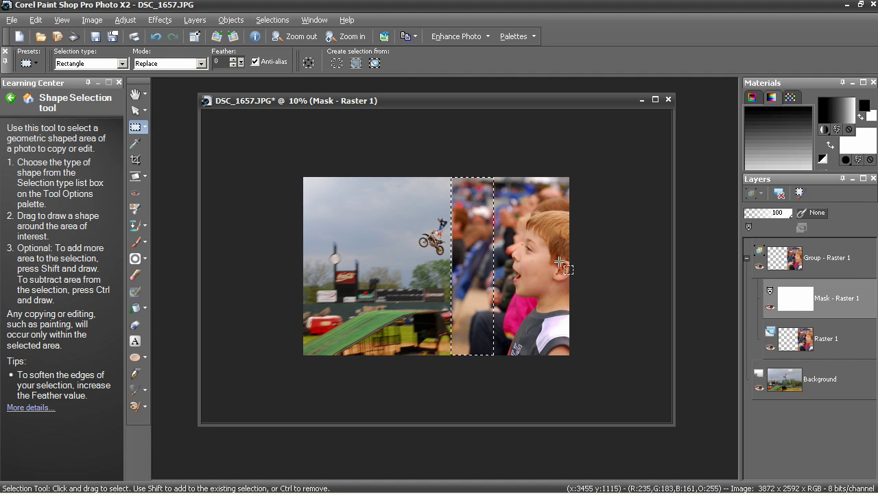
{"action": "mouse_move", "coordinate": [803, 302]}
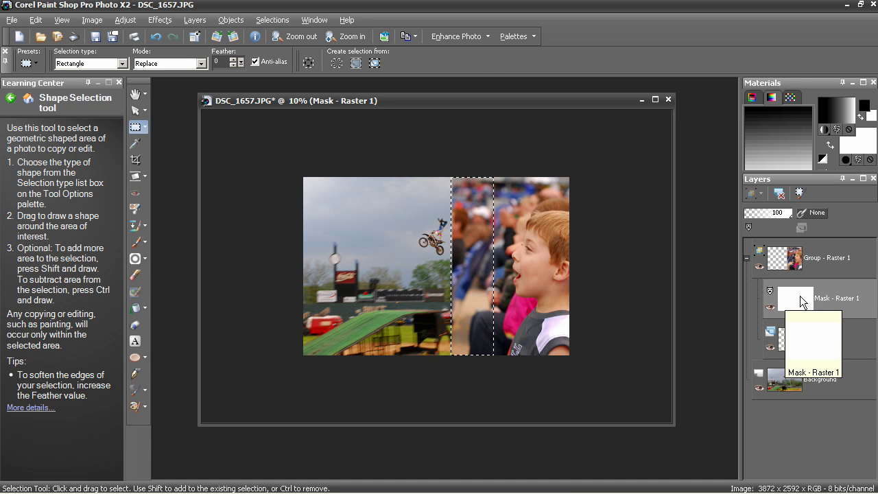
{"action": "left_click", "coordinate": [135, 308]}
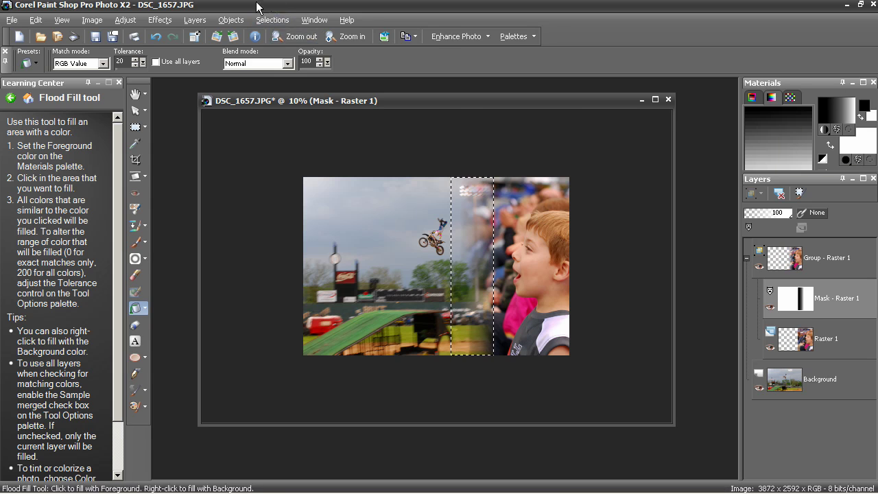
Step: Deselect everything, zoom in to check the rider-to-boy blend, then zoom back out
{"action": "left_click", "coordinate": [271, 20]}
{"action": "left_click", "coordinate": [288, 49]}
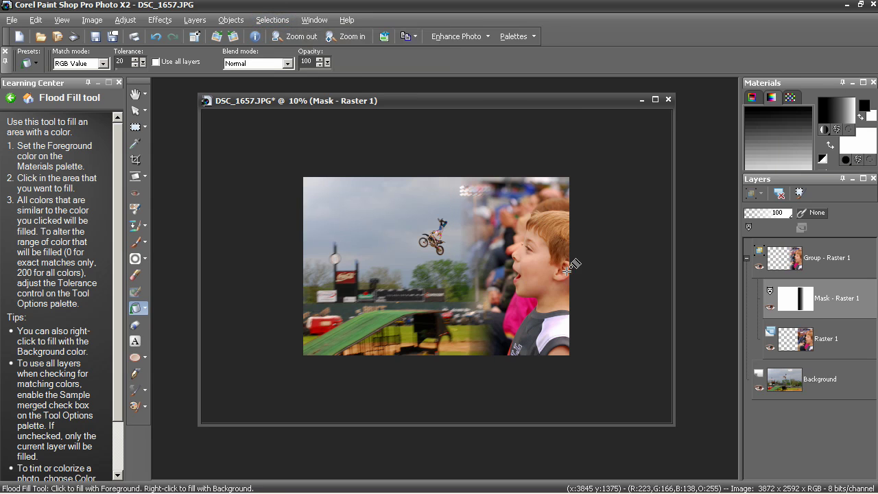
{"action": "scroll", "coordinate": [574, 261], "scroll_direction": "up", "scroll_amount": 3}
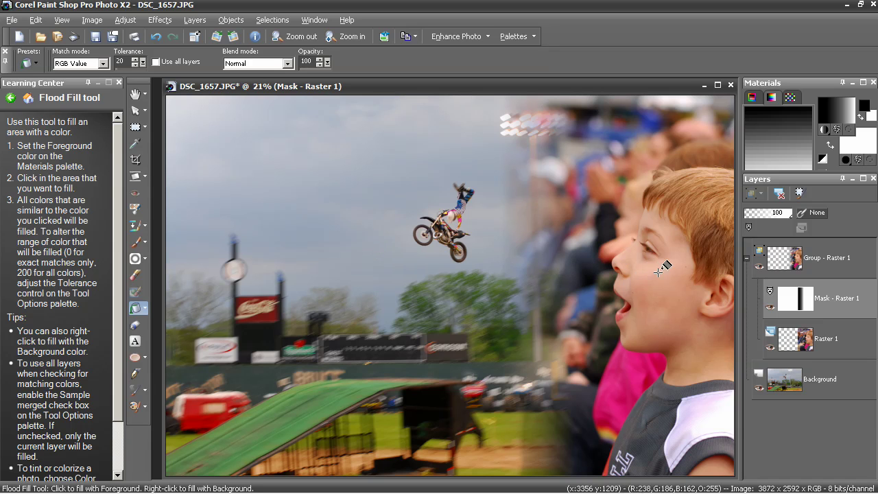
{"action": "scroll", "coordinate": [576, 254], "scroll_direction": "down", "scroll_amount": 1}
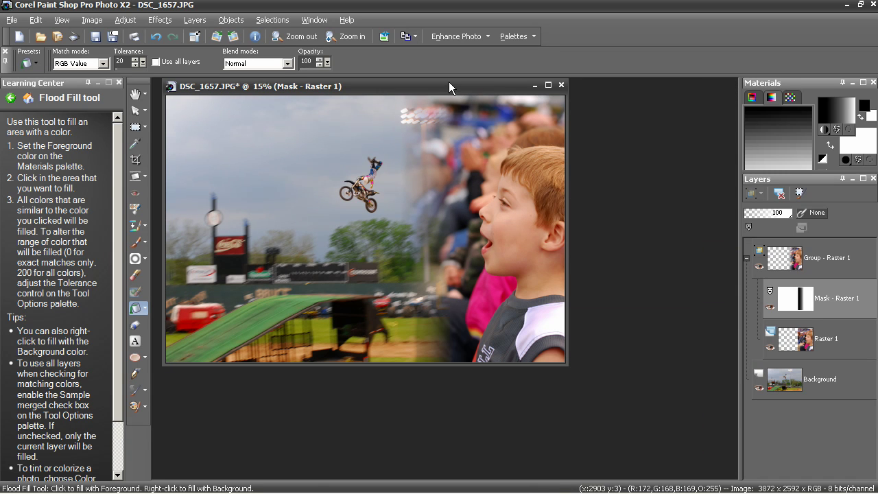
{"action": "left_click_drag", "start_coordinate": [449, 83], "coordinate": [444, 97]}
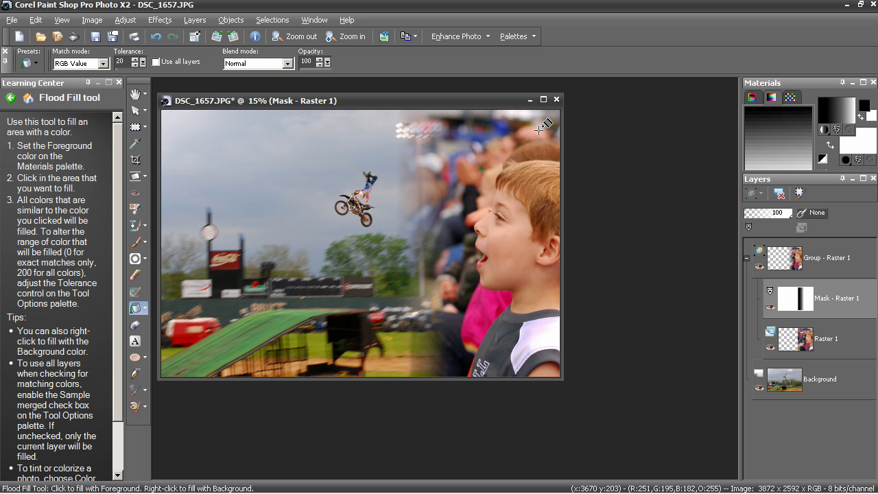
{"action": "left_click", "coordinate": [135, 127]}
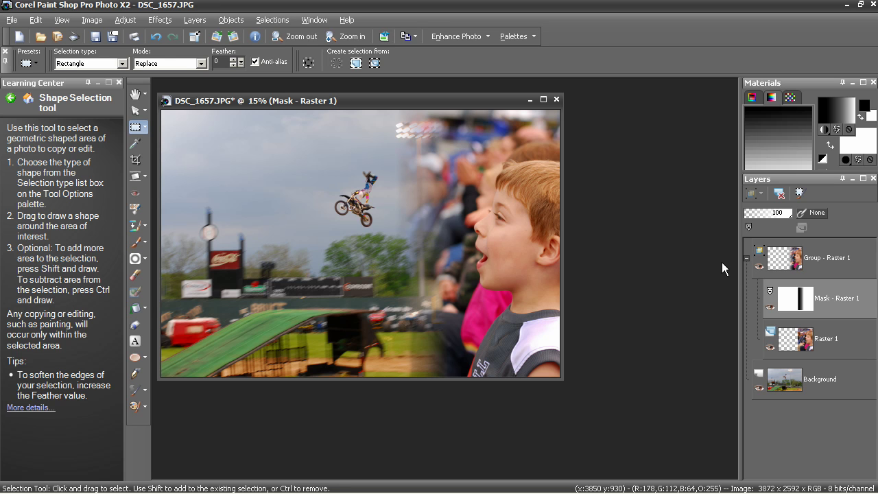
{"action": "mouse_move", "coordinate": [803, 305]}
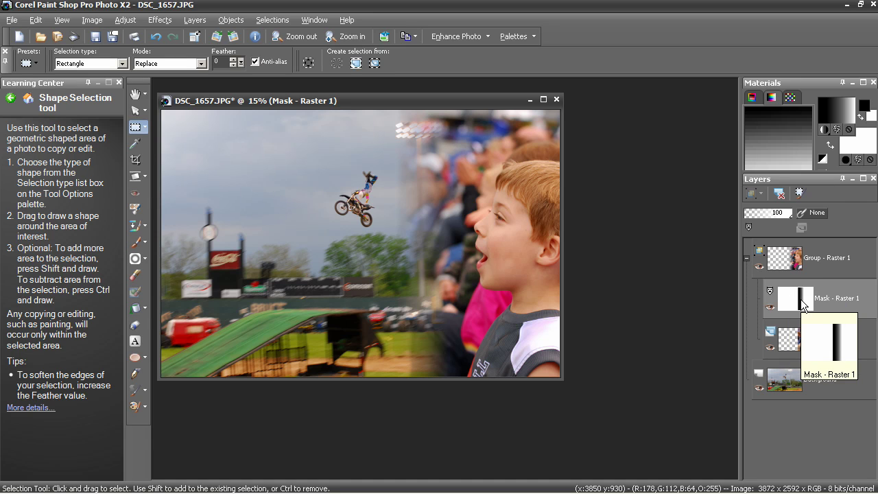